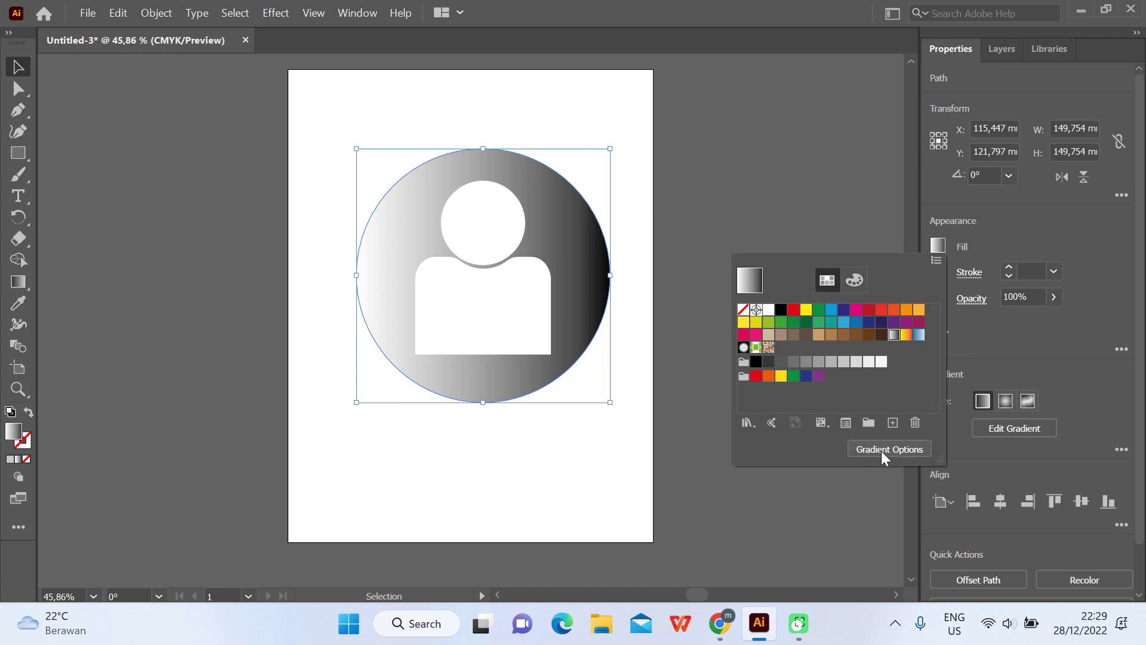
- Open the gradient options for the circle's fill, try the radial type, and set it back to linear
left_click(897, 448)
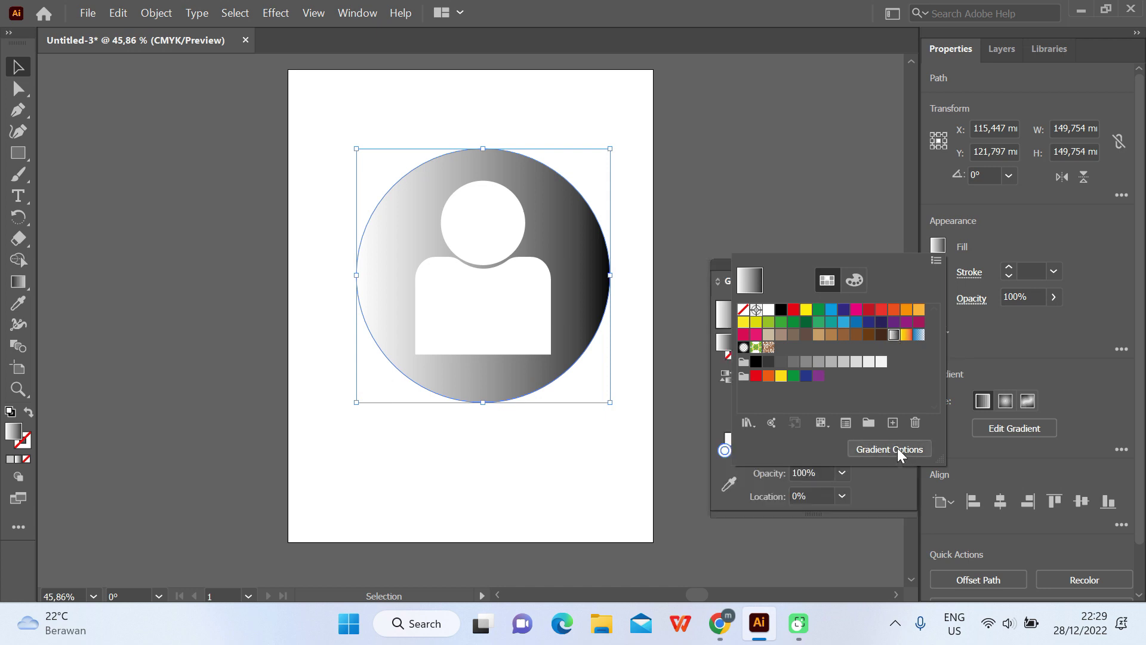
left_click(721, 340)
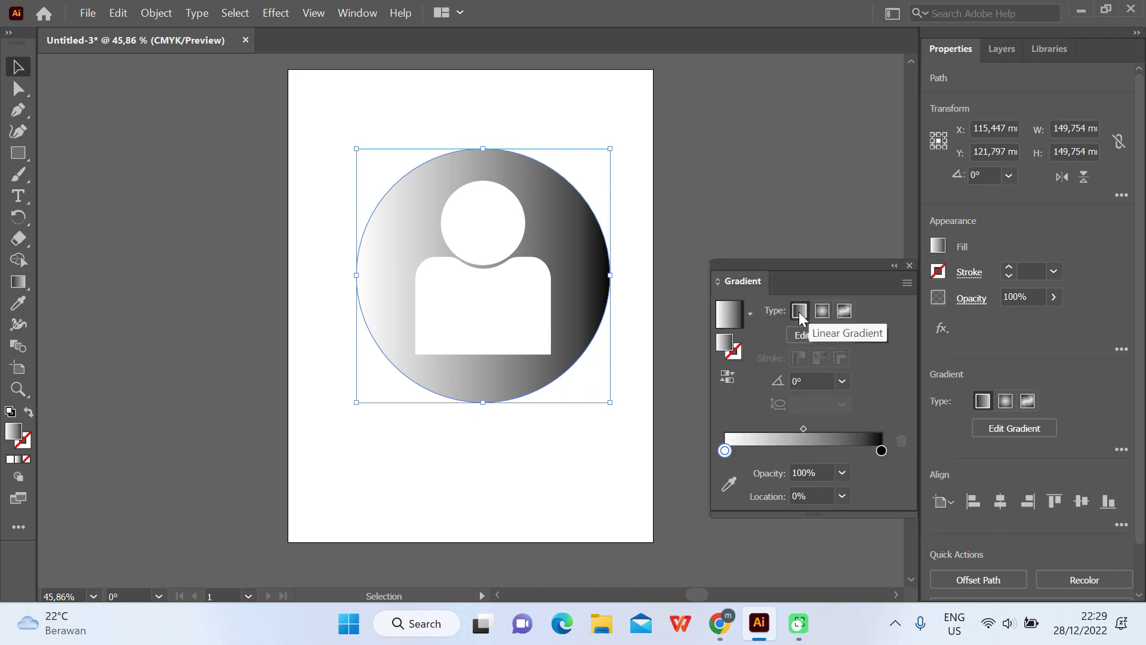
left_click(818, 309)
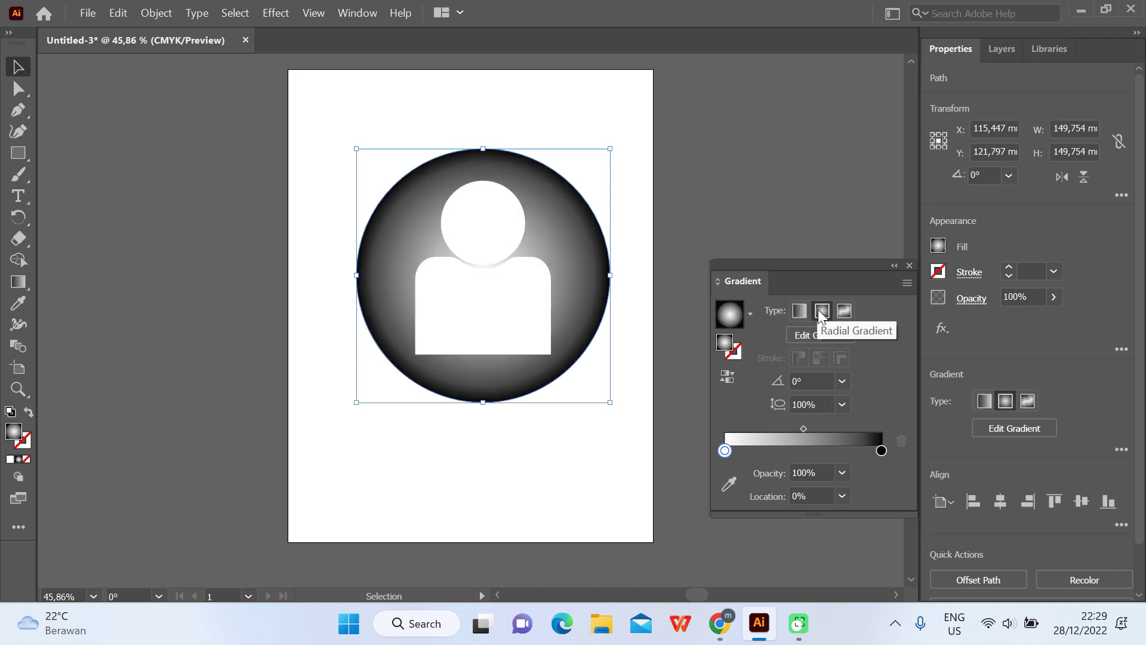
left_click(803, 309)
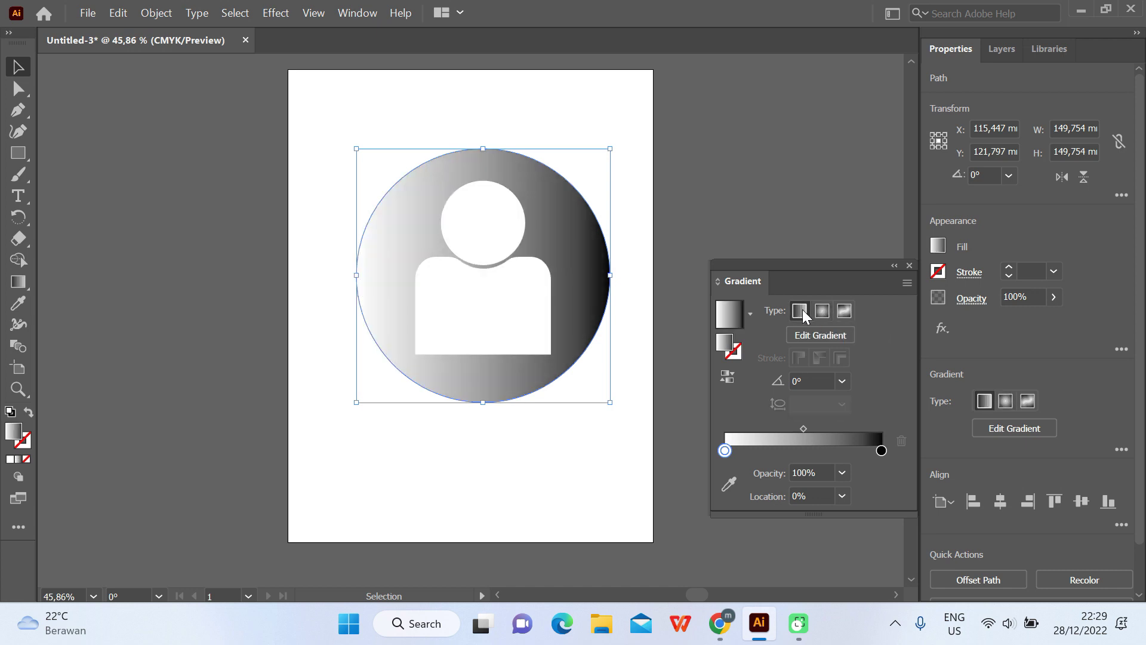
- Try recolouring the gradient's white stop purple and then magenta, and place it at about 3% location
double_click(725, 451)
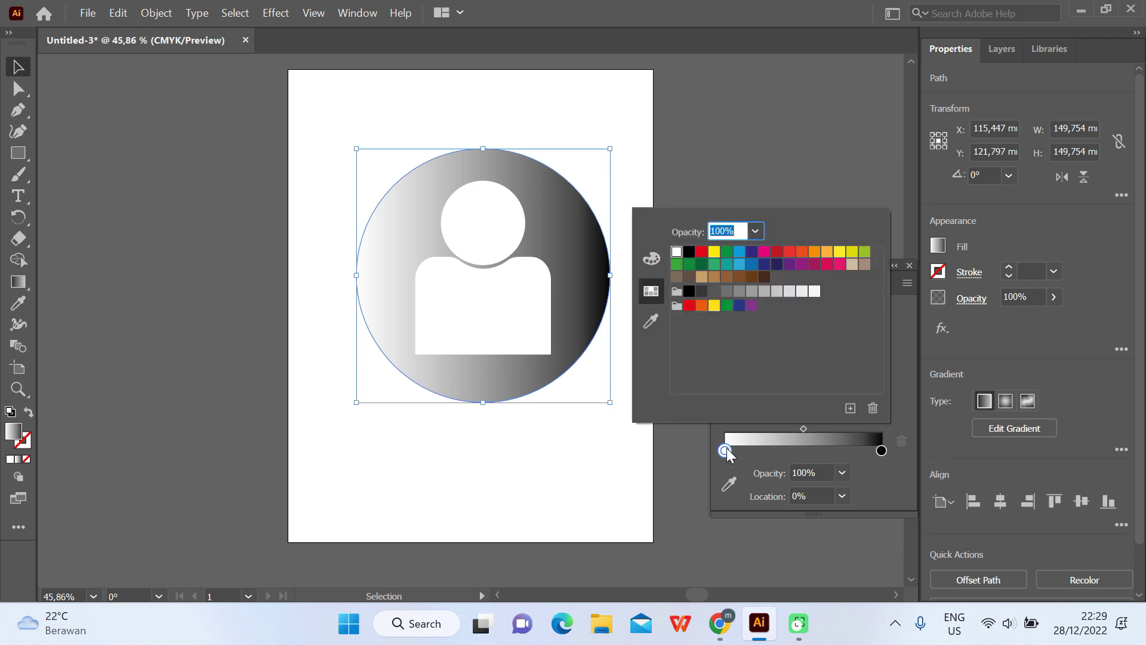
left_click(752, 307)
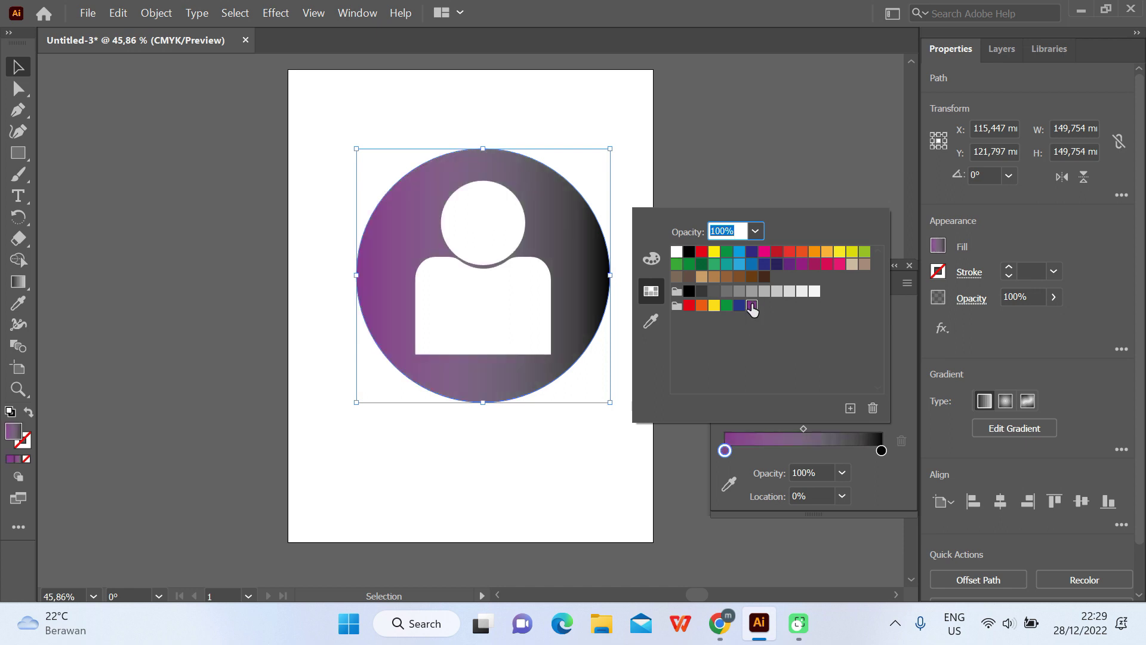
key("Escape")
double_click(881, 452)
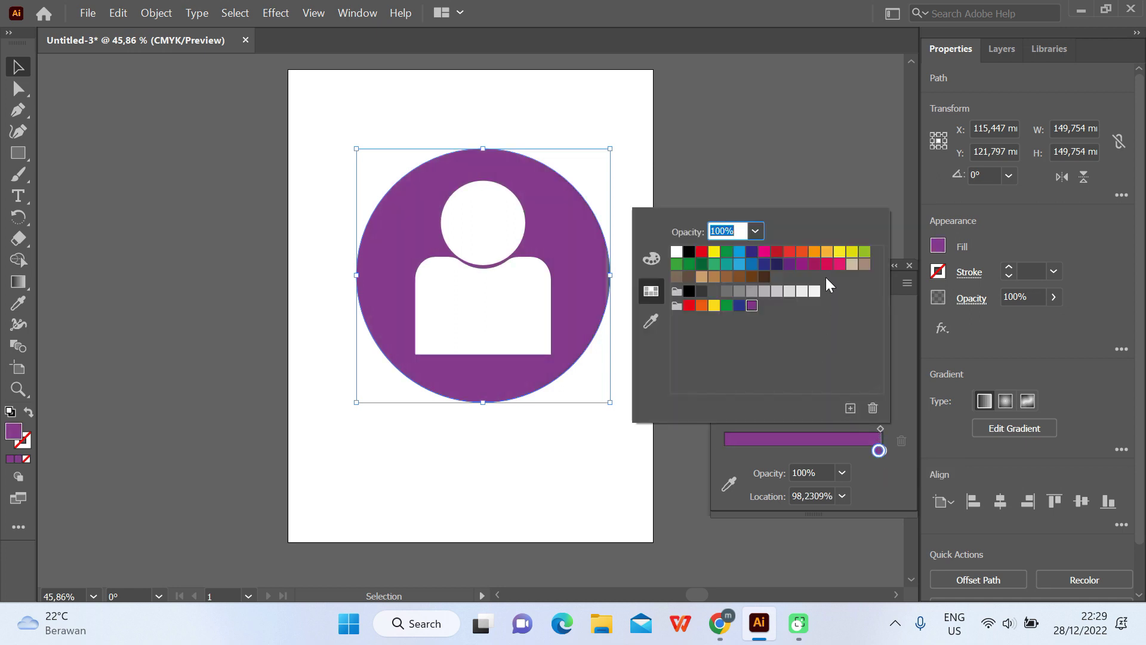
left_click(764, 254)
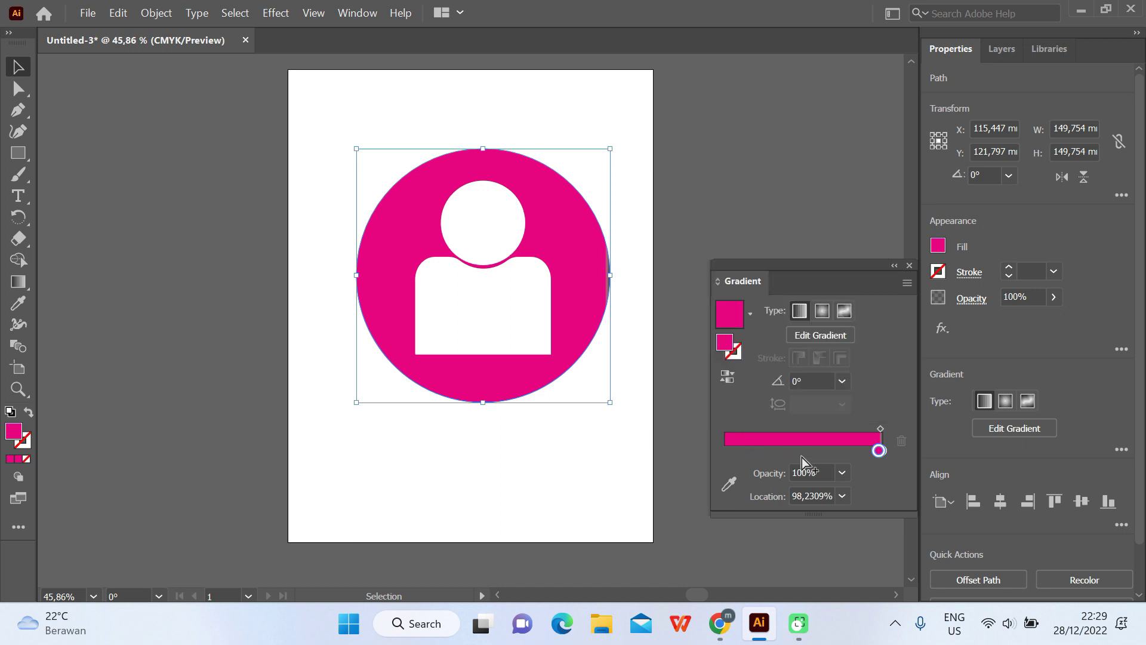
left_click_drag(879, 451, 729, 446)
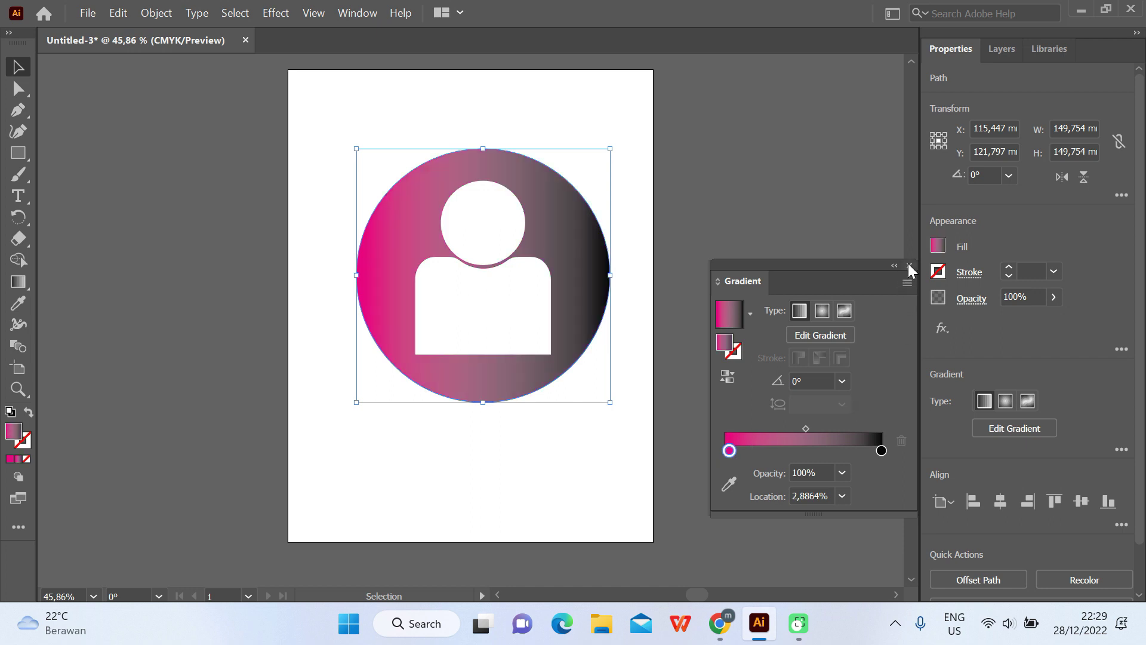
- Set the gradient's starting colour stop to the purple swatch
left_click(881, 451)
double_click(882, 452)
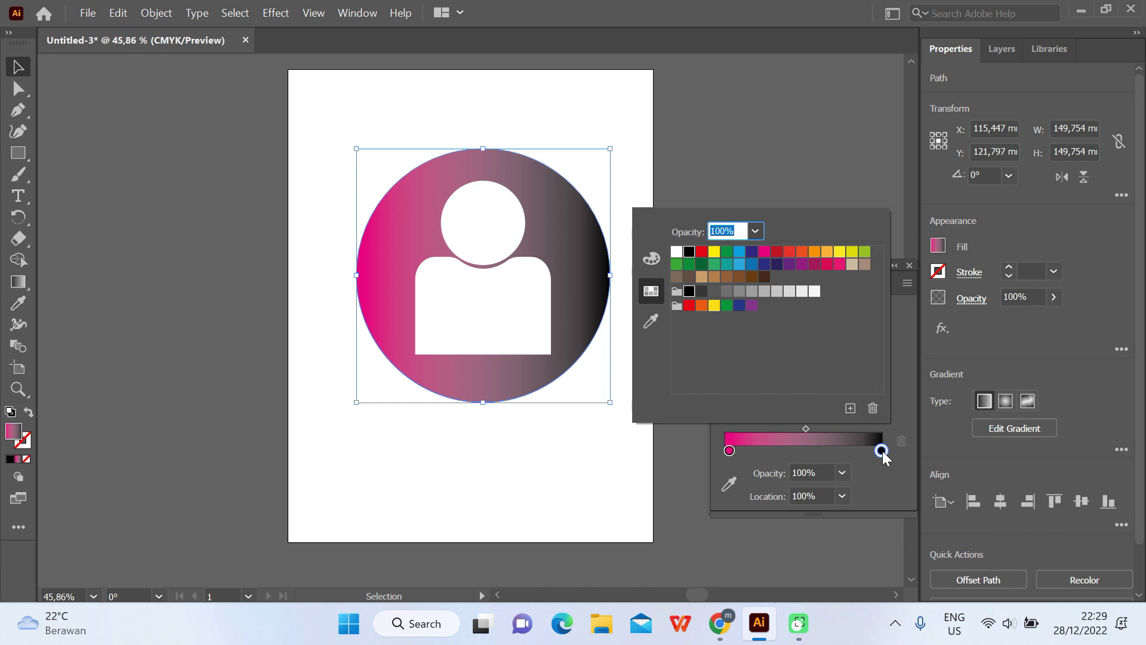
left_click(729, 456)
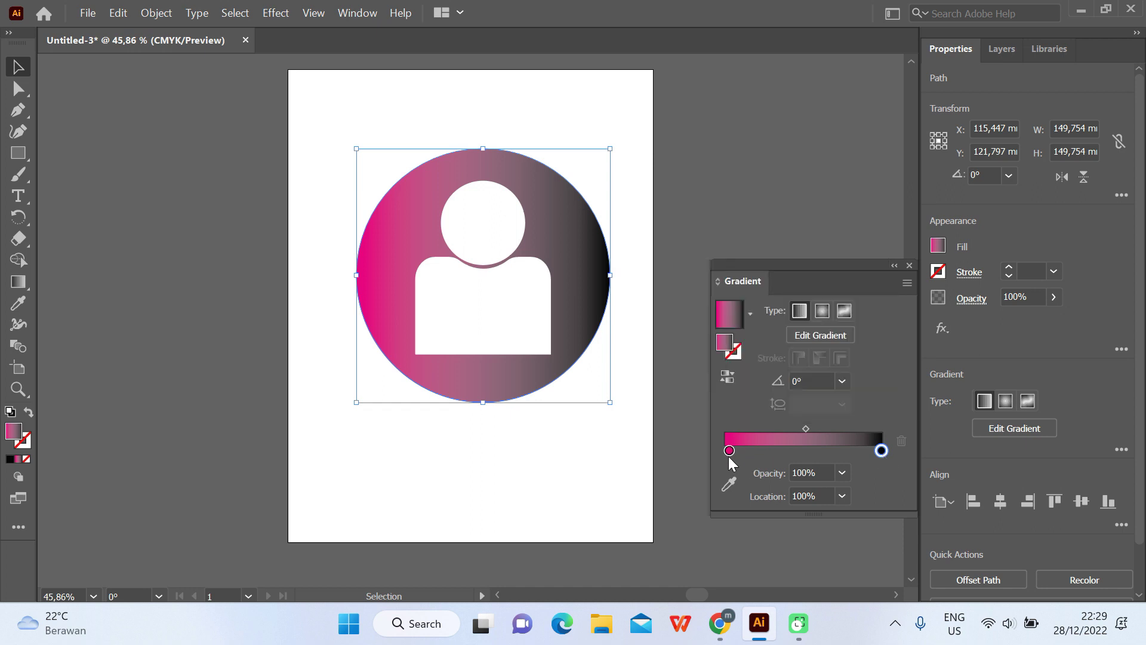
left_click(729, 452)
double_click(730, 452)
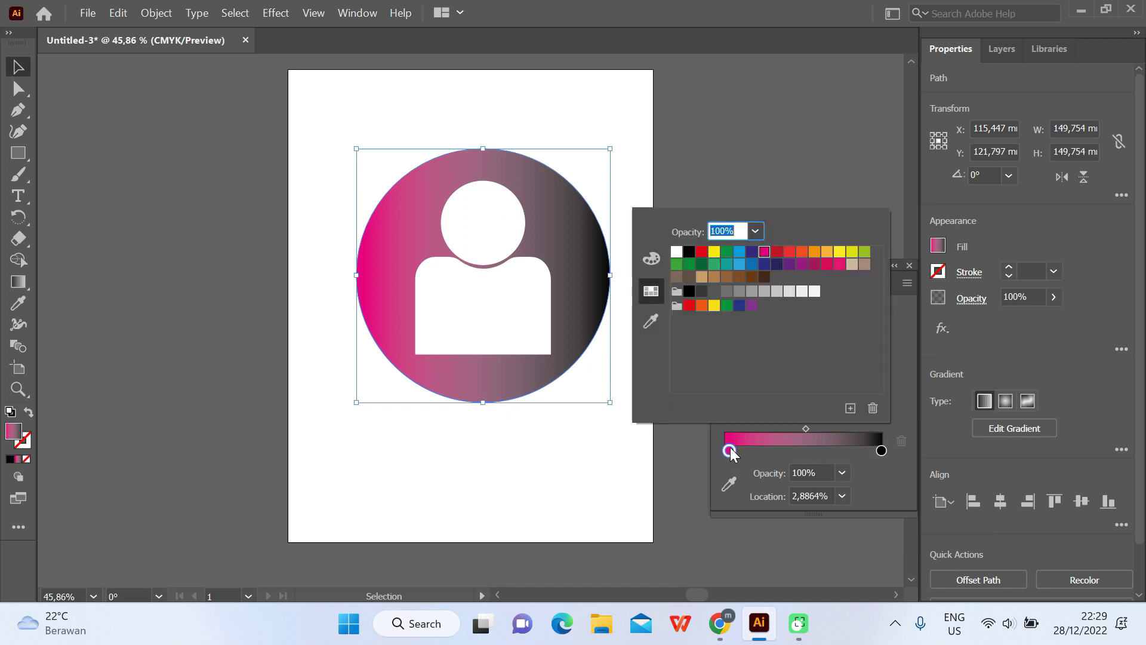
left_click(751, 306)
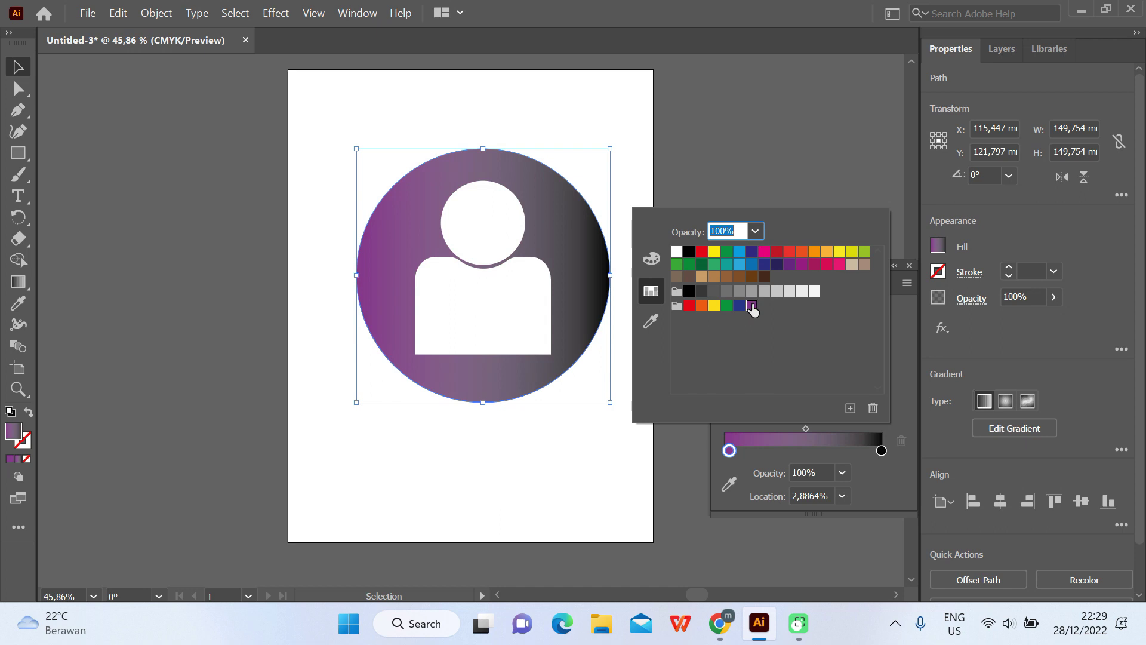
- Set the gradient's black end stop to the magenta swatch
left_click(880, 452)
left_click(882, 451)
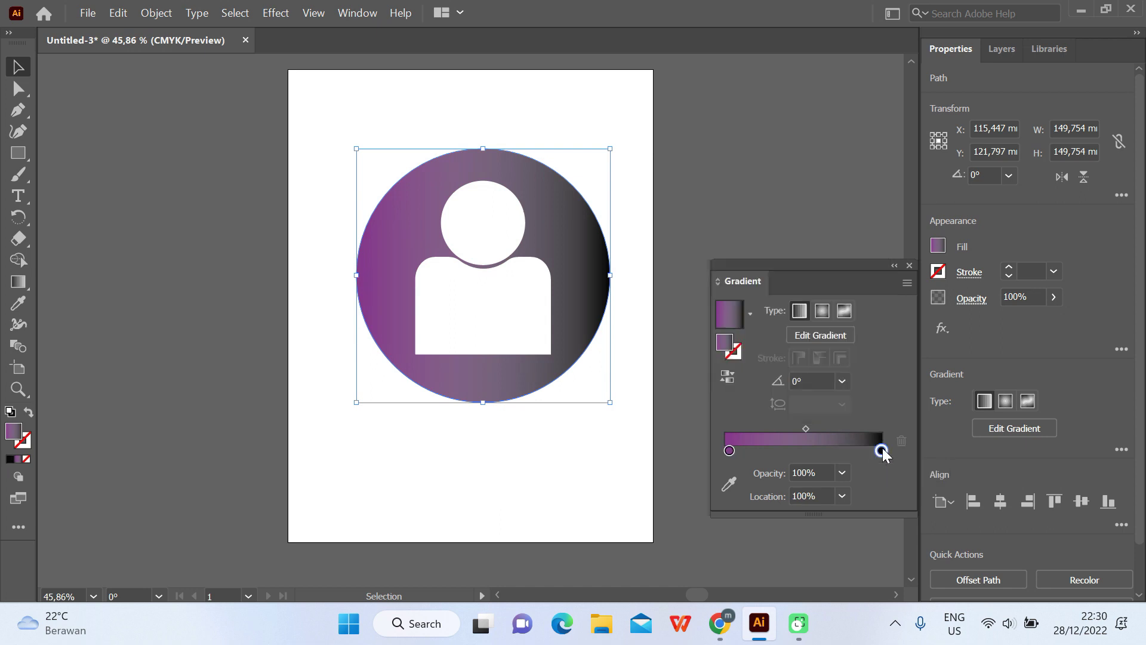
double_click(882, 451)
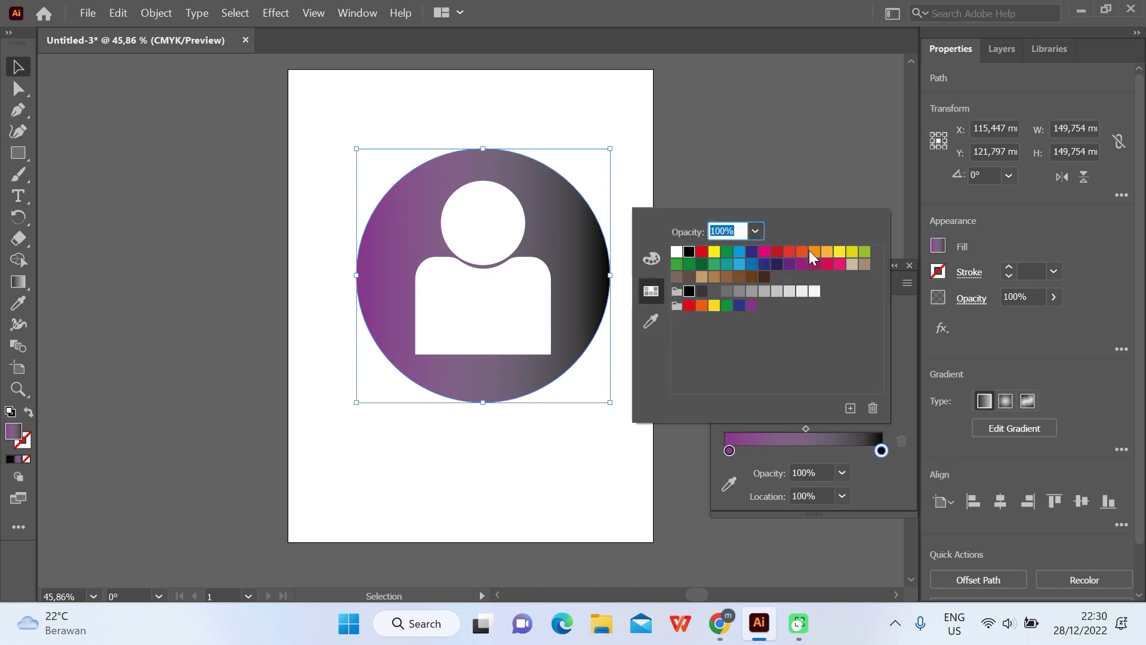
left_click(765, 256)
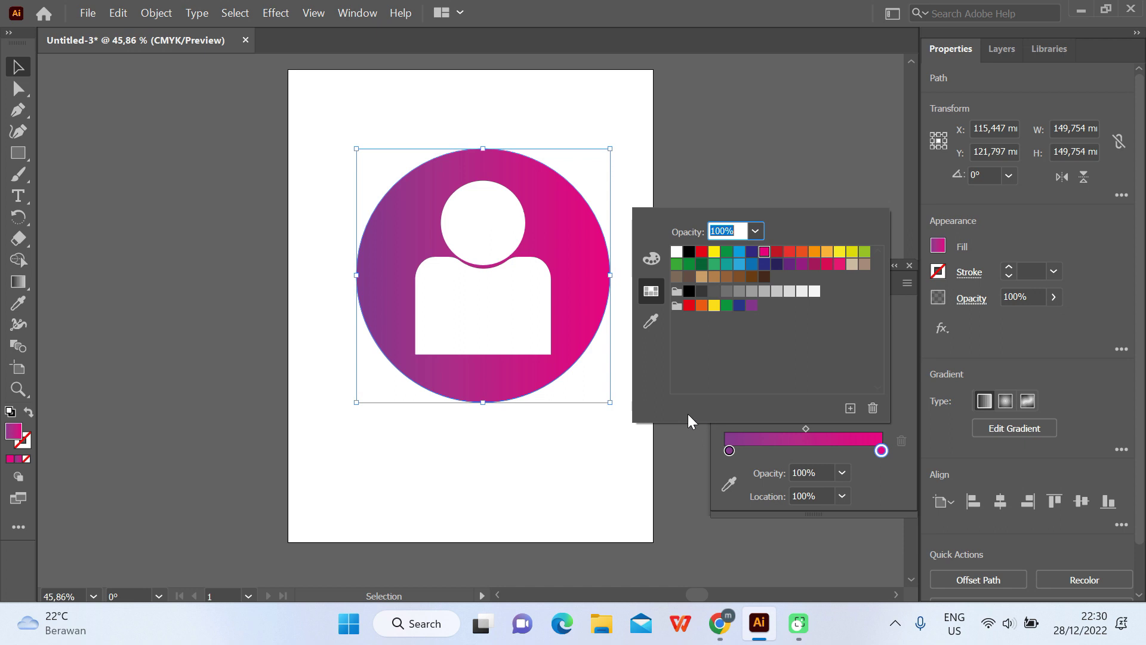
- With the Gradient tool, rotate the circle's gradient to about -73° and move its purple stop to about 13% location
left_click(19, 283)
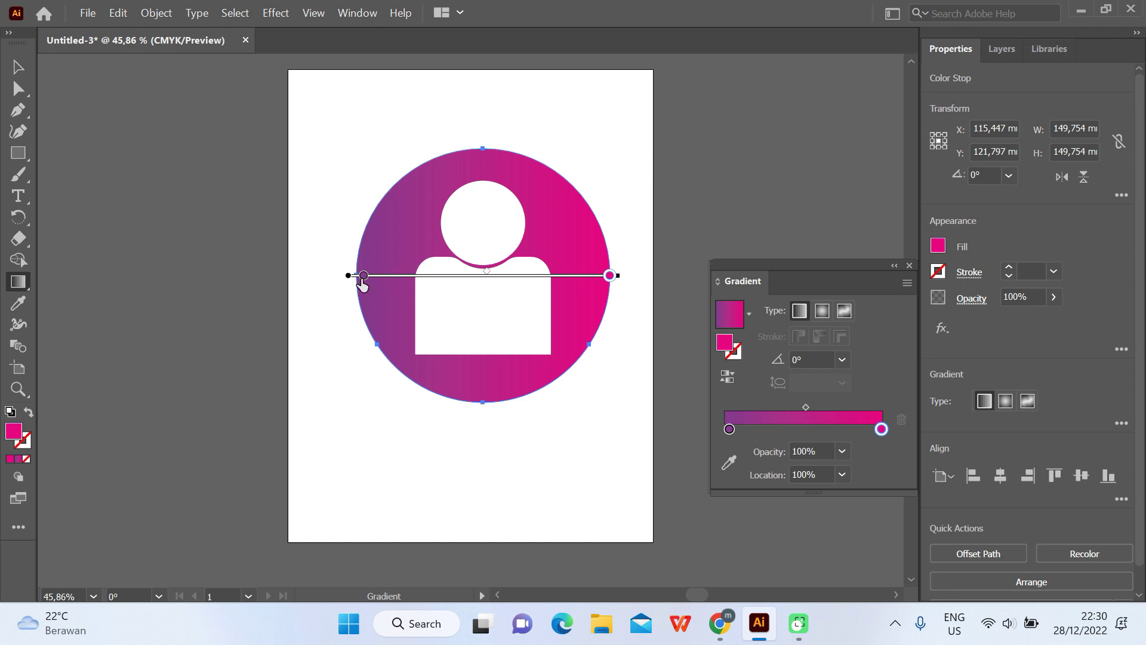
mouse_move(365, 277)
left_mouse_down()
mouse_move(473, 276)
mouse_move(363, 276)
left_mouse_up()
mouse_move(608, 275)
left_mouse_down()
mouse_move(517, 276)
mouse_move(604, 275)
left_mouse_up()
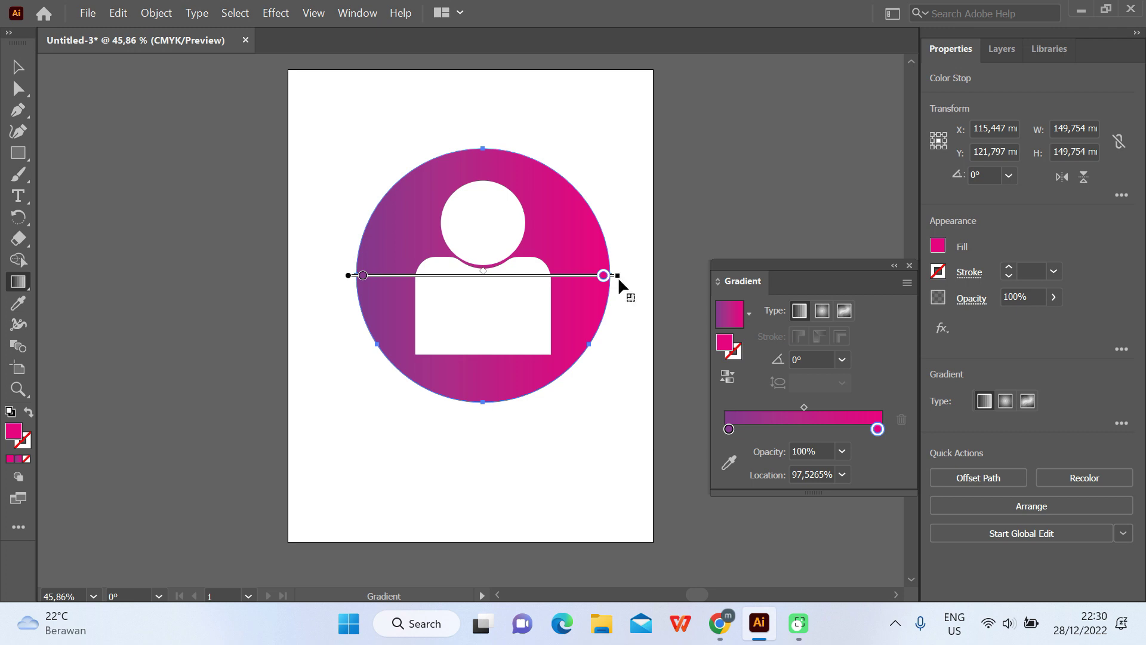
mouse_move(624, 277)
left_mouse_down()
mouse_move(567, 400)
mouse_move(470, 392)
left_mouse_up()
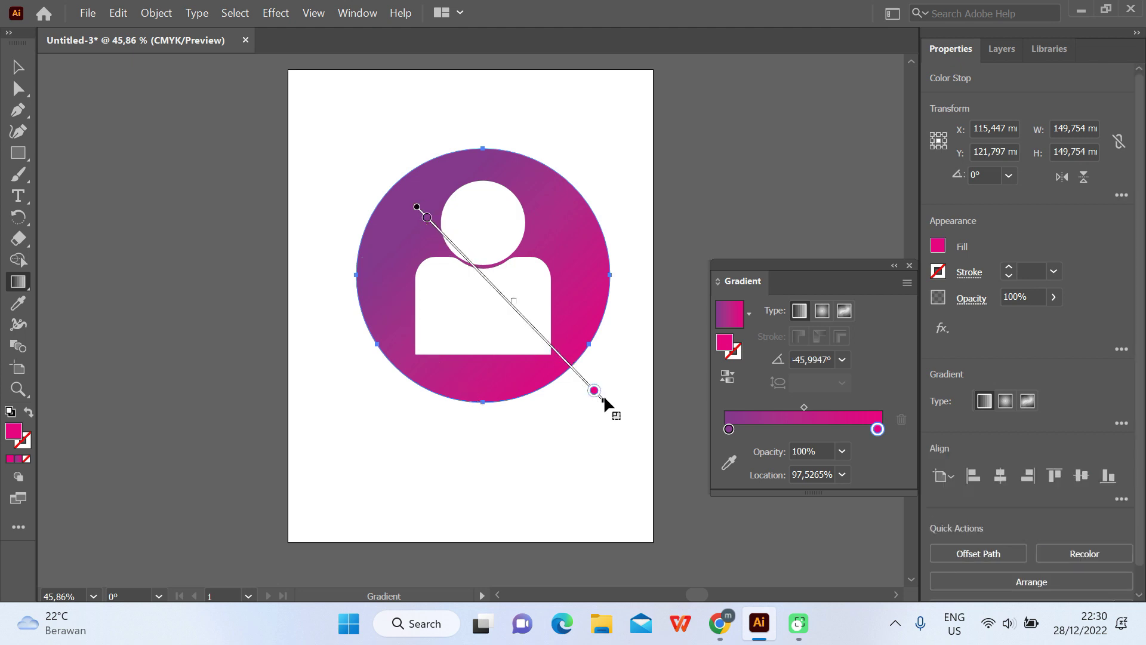
mouse_move(608, 402)
left_mouse_down()
mouse_move(453, 410)
mouse_move(442, 394)
mouse_move(478, 394)
left_mouse_up()
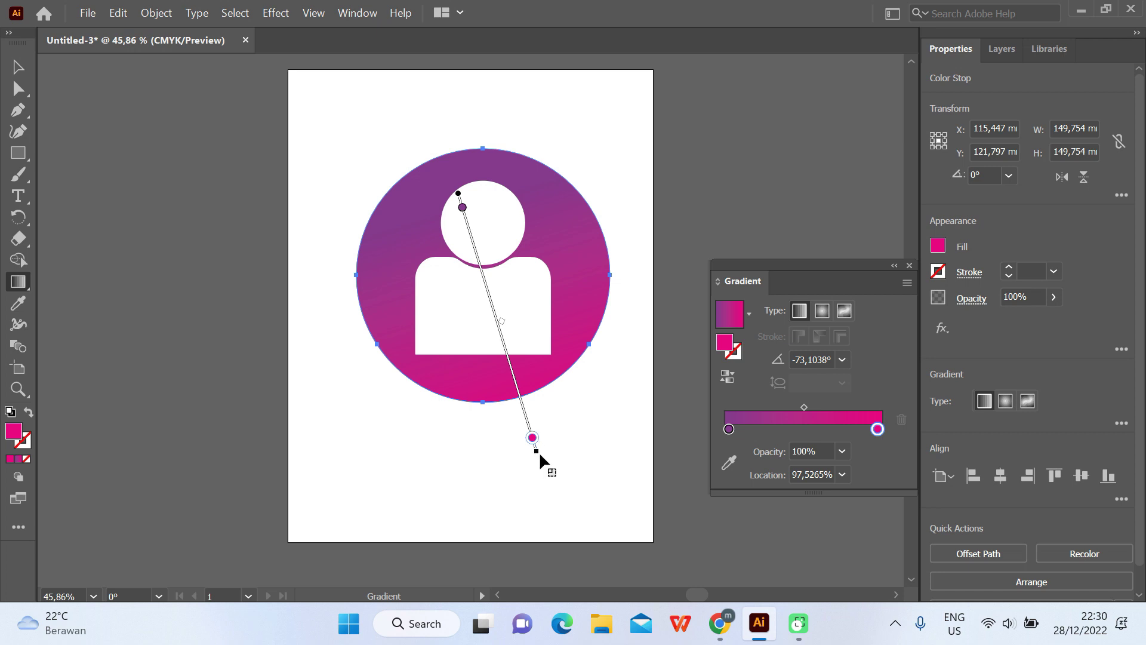
left_click_drag(535, 449, 505, 453)
mouse_move(458, 193)
left_mouse_down()
mouse_move(445, 154)
mouse_move(474, 246)
mouse_move(461, 201)
left_mouse_up()
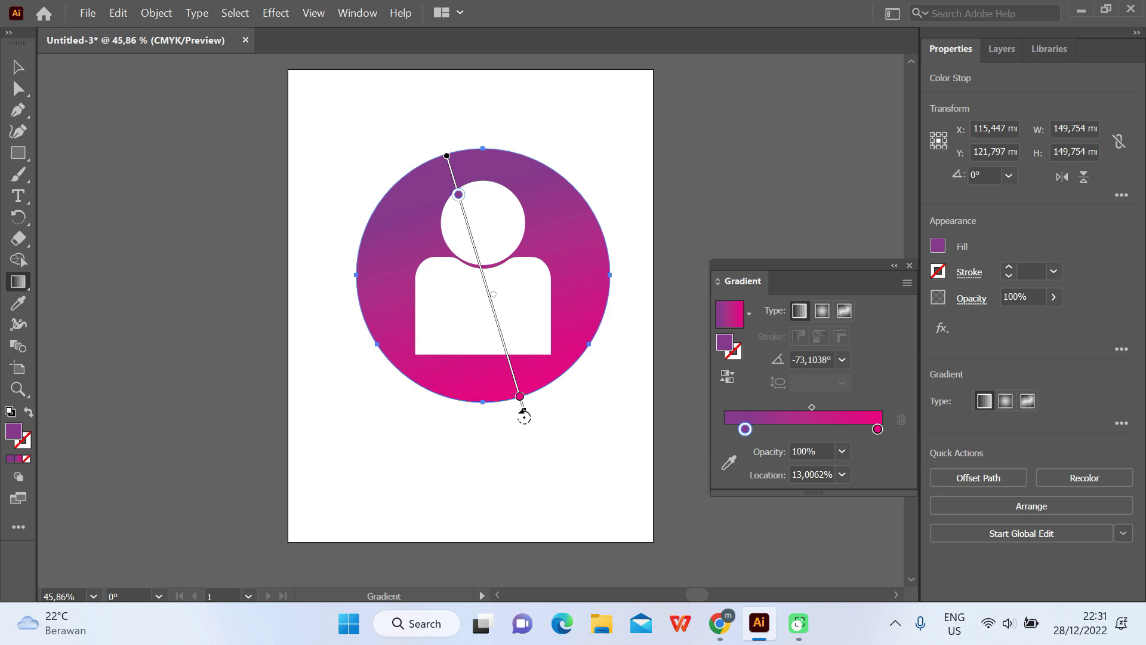
- Reverse the gradient to about 102° so it runs across the circle, with the purple stop at about 5% near the bottom
mouse_move(525, 411)
left_mouse_down()
mouse_move(603, 359)
mouse_move(660, 289)
mouse_move(704, 206)
left_mouse_up()
mouse_move(483, 167)
left_mouse_down()
mouse_move(468, 129)
mouse_move(451, 129)
mouse_move(447, 147)
left_mouse_up()
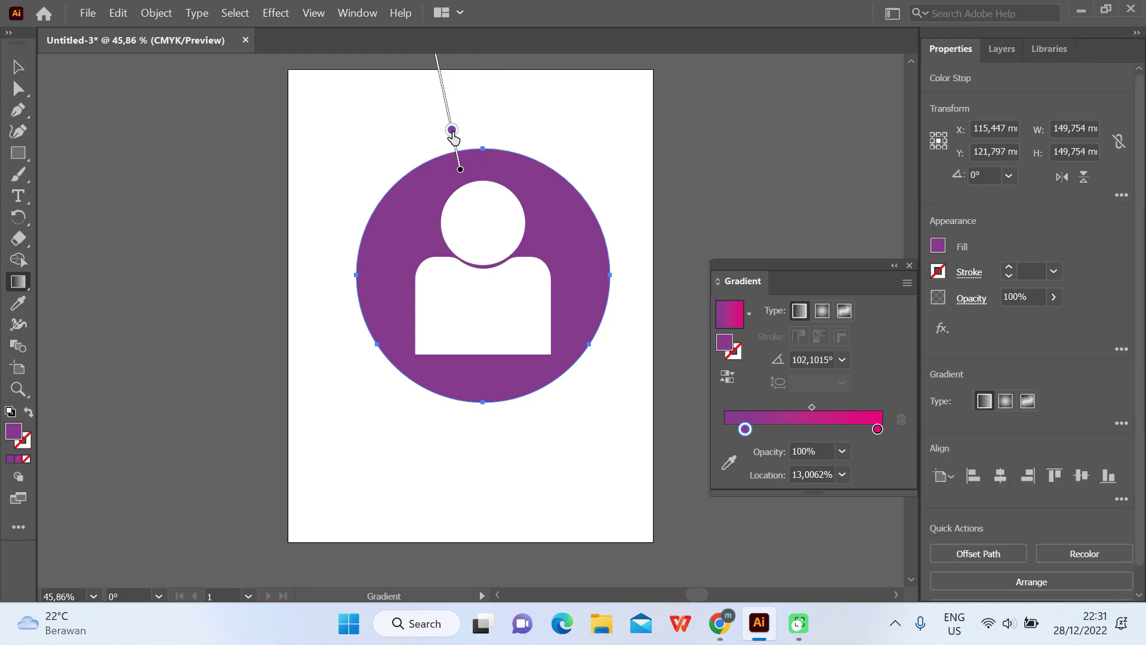
mouse_move(460, 170)
left_mouse_down()
mouse_move(468, 247)
mouse_move(526, 378)
mouse_move(515, 393)
mouse_move(504, 374)
left_mouse_up()
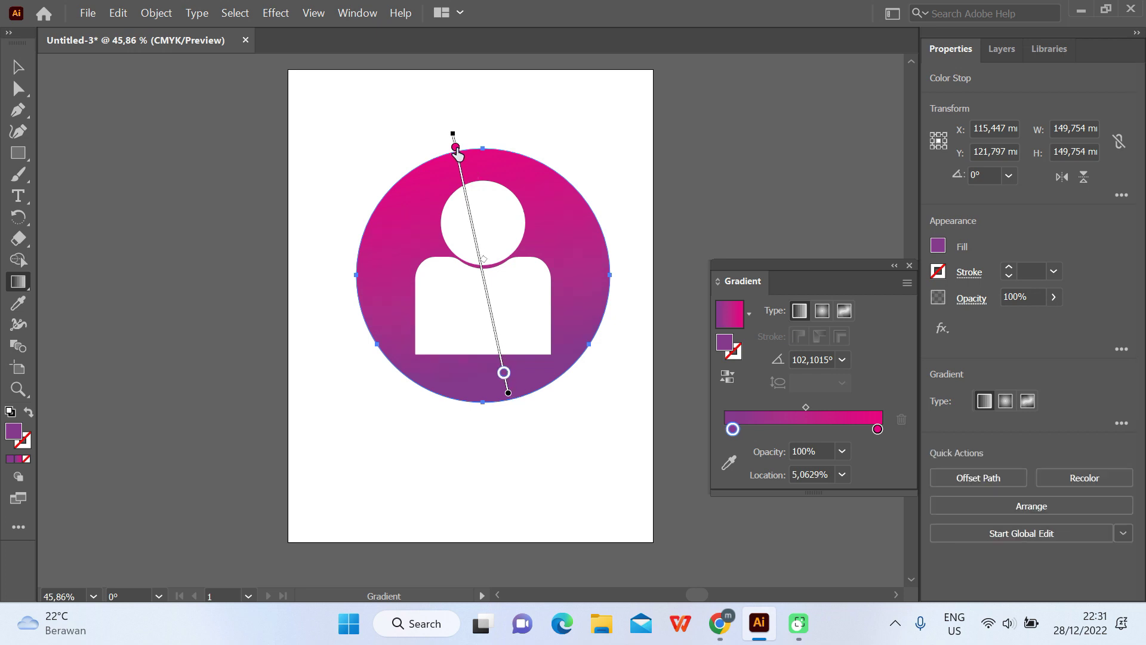
- Move the magenta stop to about 66% location and shift the gradient line slightly down within the circle
mouse_move(458, 154)
left_mouse_down()
mouse_move(480, 256)
mouse_move(471, 229)
left_mouse_up()
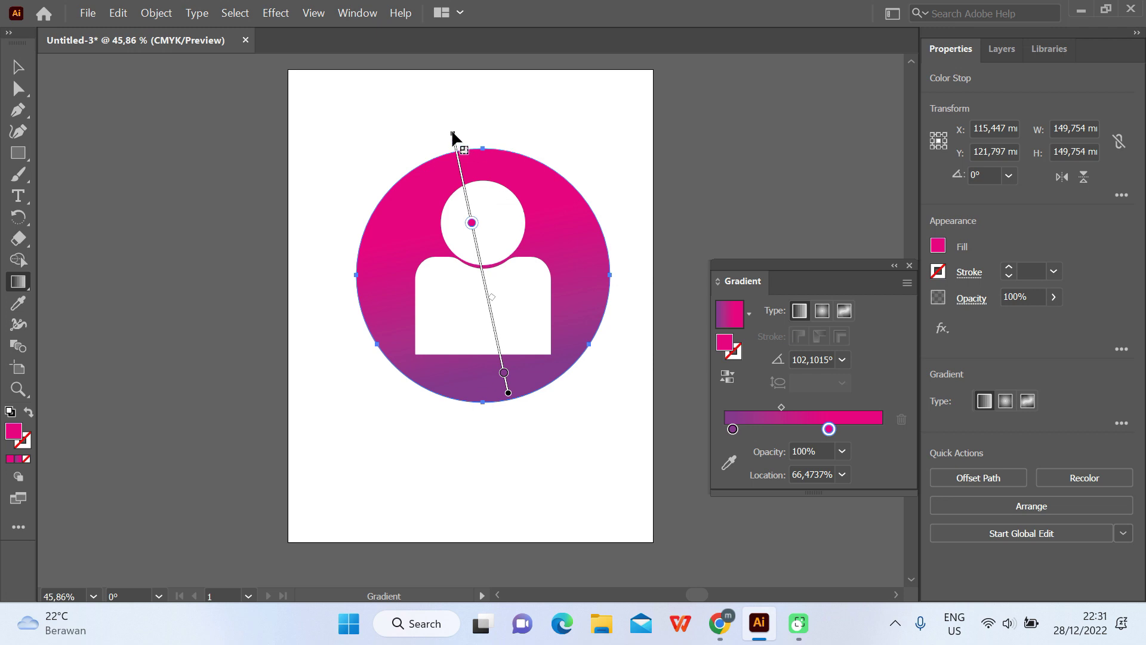
left_click_drag(453, 135, 455, 141)
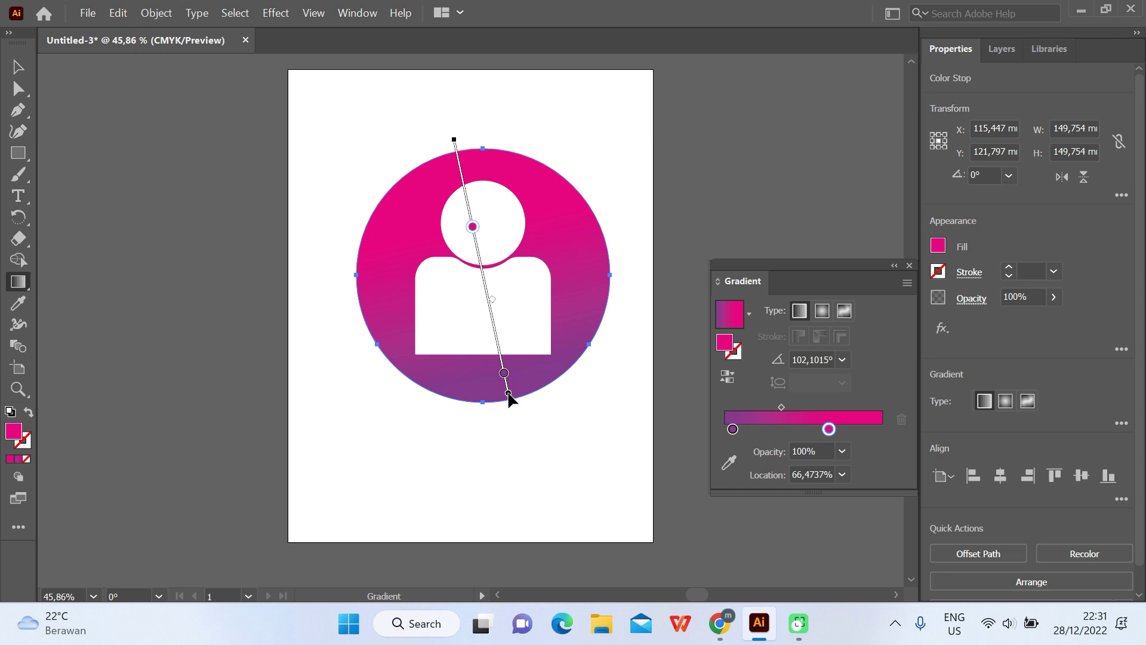
mouse_move(508, 394)
left_mouse_down()
mouse_move(523, 396)
mouse_move(509, 397)
left_mouse_up()
mouse_move(473, 231)
left_mouse_down()
mouse_move(492, 274)
mouse_move(473, 231)
left_mouse_up()
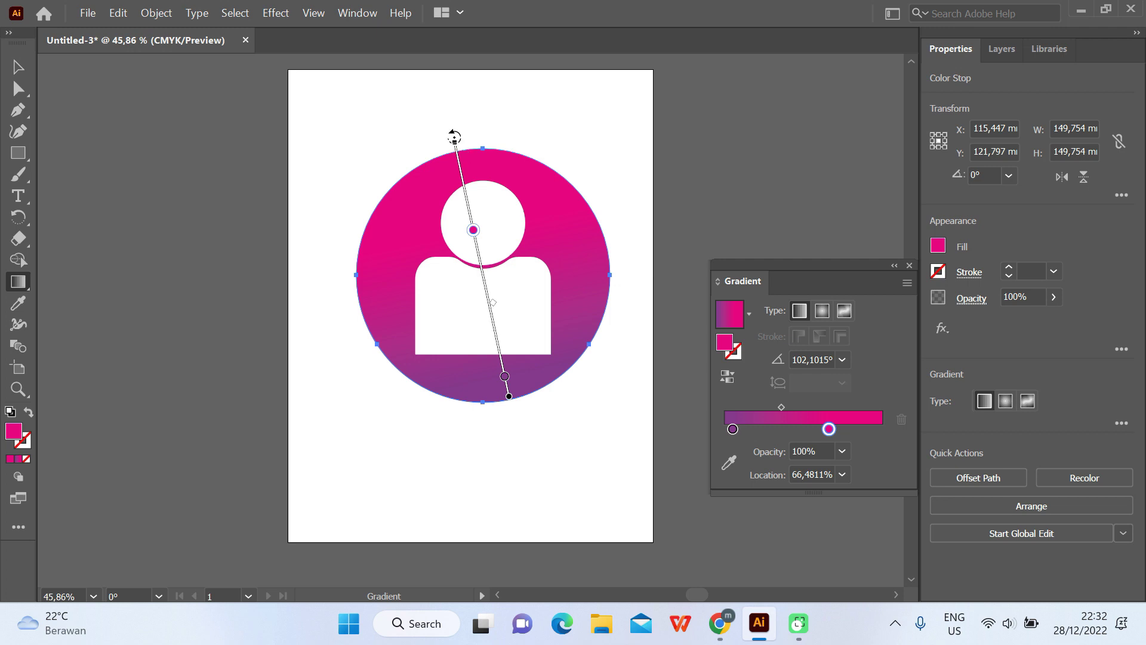
- Rotate the circle's gradient to about 116°, move the magenta stop to about 78% location, and deselect the circle
mouse_move(450, 134)
left_mouse_down()
mouse_move(401, 161)
mouse_move(422, 150)
left_mouse_up()
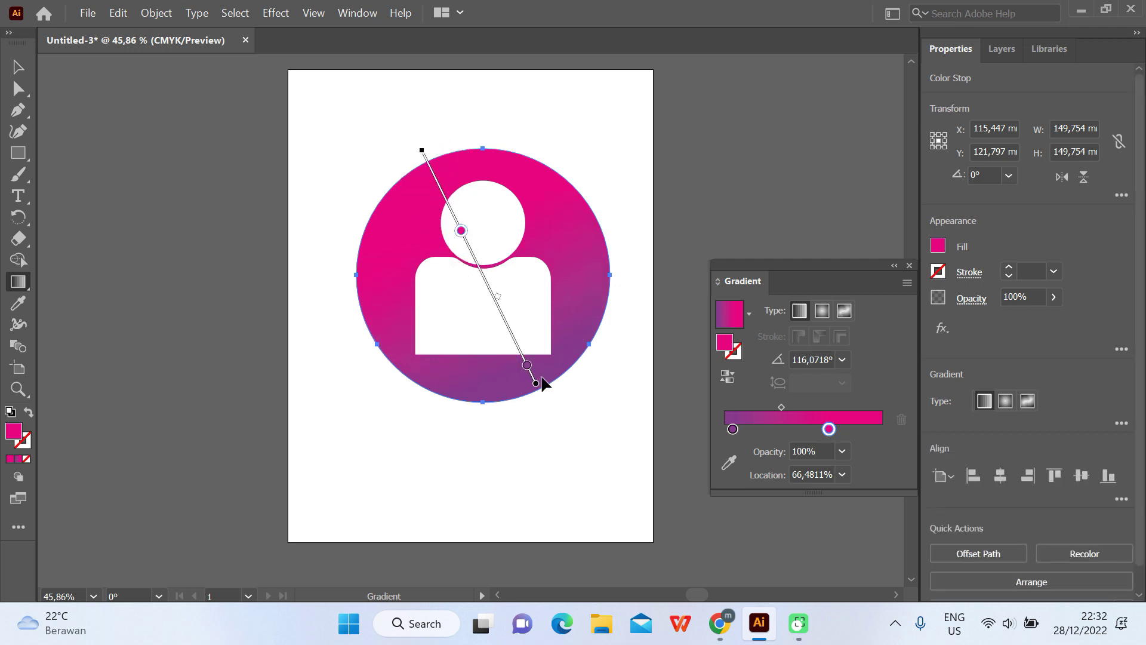
mouse_move(537, 388)
left_mouse_down()
mouse_move(555, 380)
mouse_move(511, 400)
mouse_move(537, 392)
left_mouse_up()
mouse_move(468, 244)
left_mouse_down()
mouse_move(441, 193)
mouse_move(478, 269)
mouse_move(445, 220)
left_mouse_up()
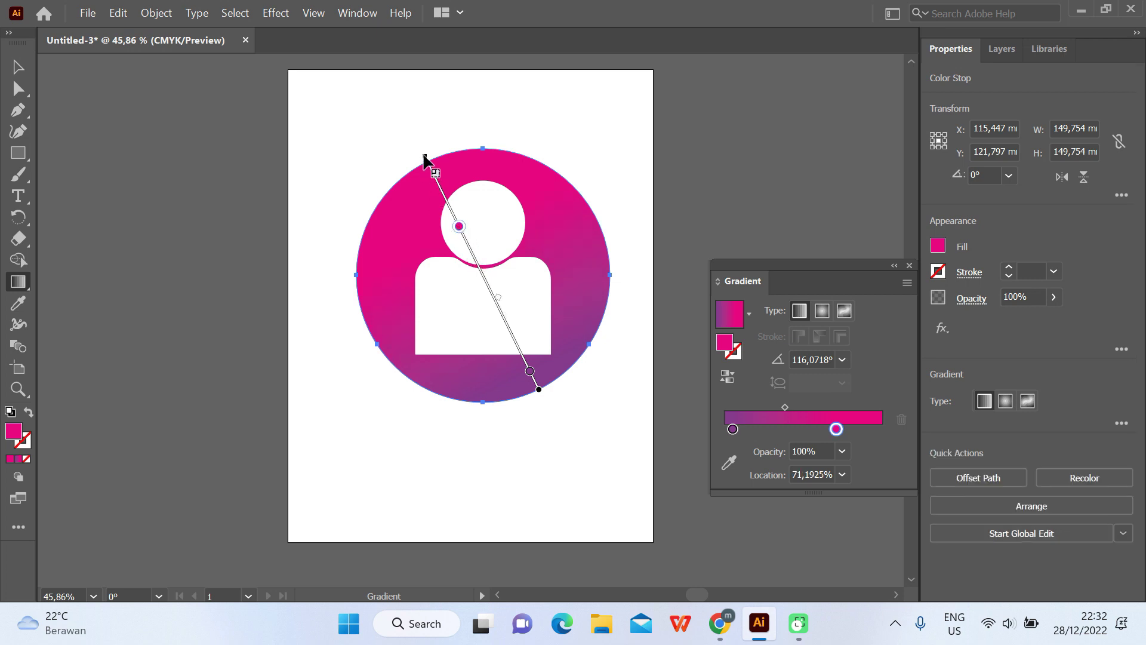
left_click_drag(459, 226, 449, 214)
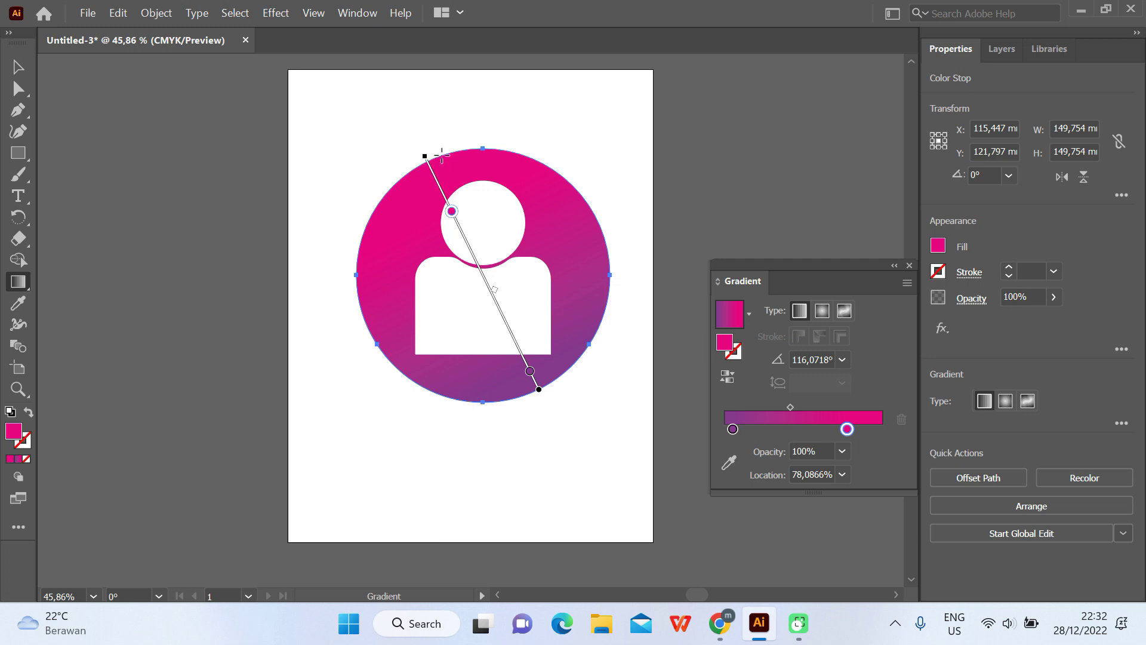
left_click(27, 75)
left_click(512, 478)
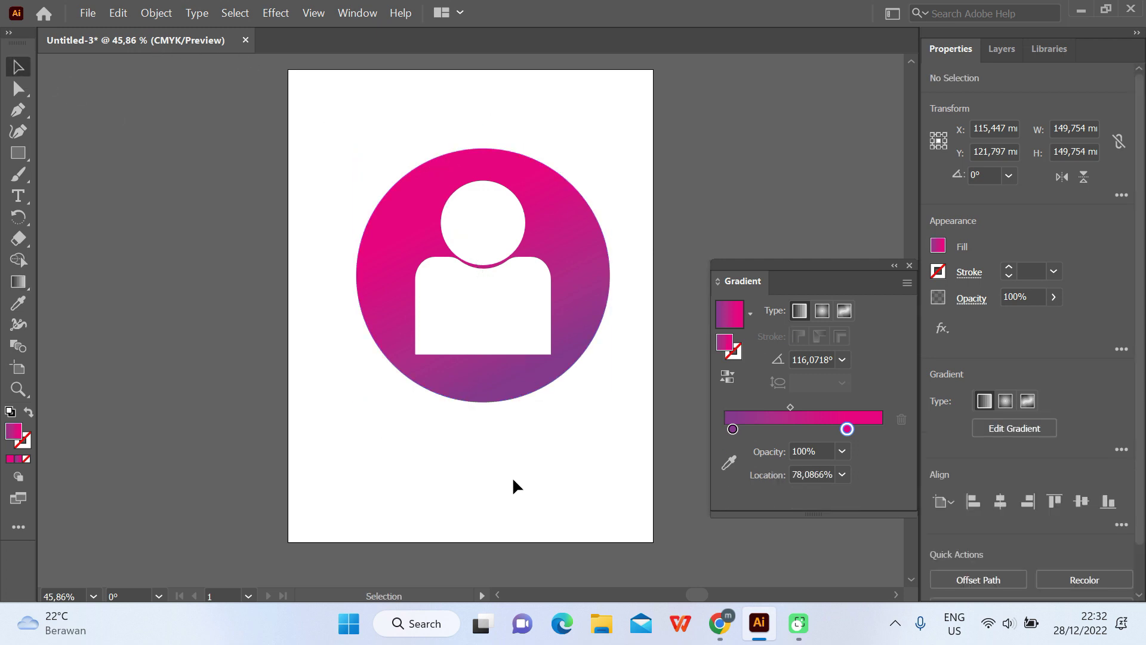